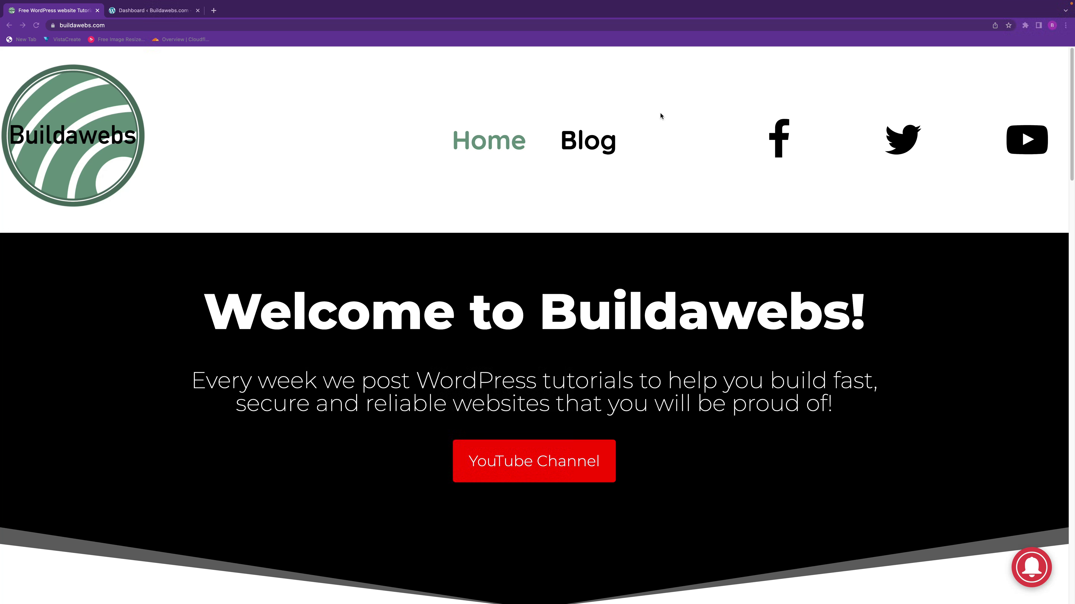
- Go from the WordPress dashboard to WooCommerce Settings, landing on the General tab
{"action": "left_click", "coordinate": [161, 11]}
{"action": "mouse_move", "coordinate": [70, 349]}
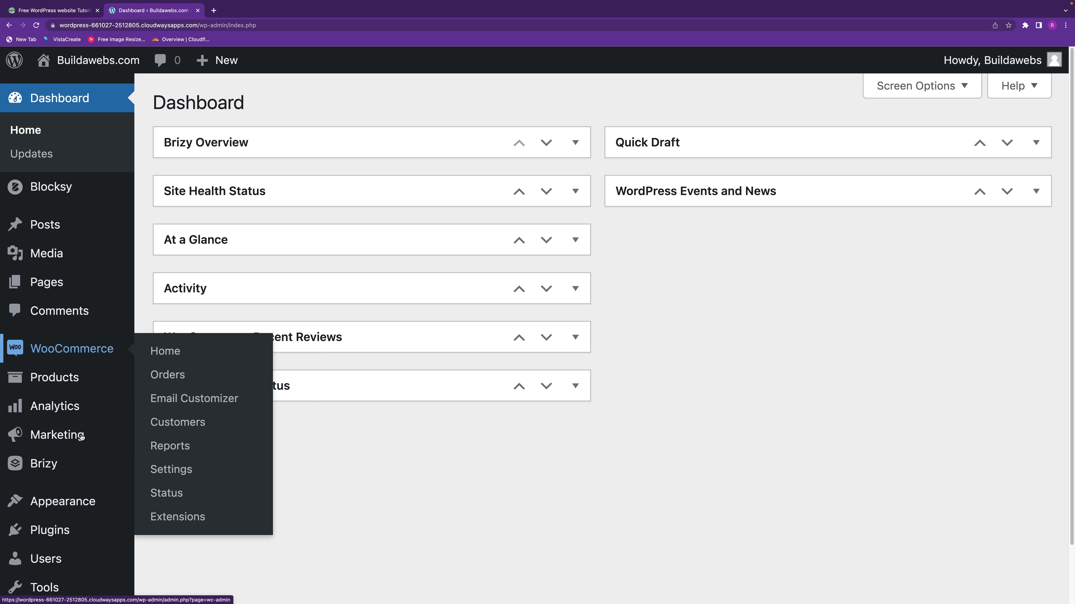
{"action": "mouse_move", "coordinate": [42, 531]}
{"action": "left_click", "coordinate": [185, 476]}
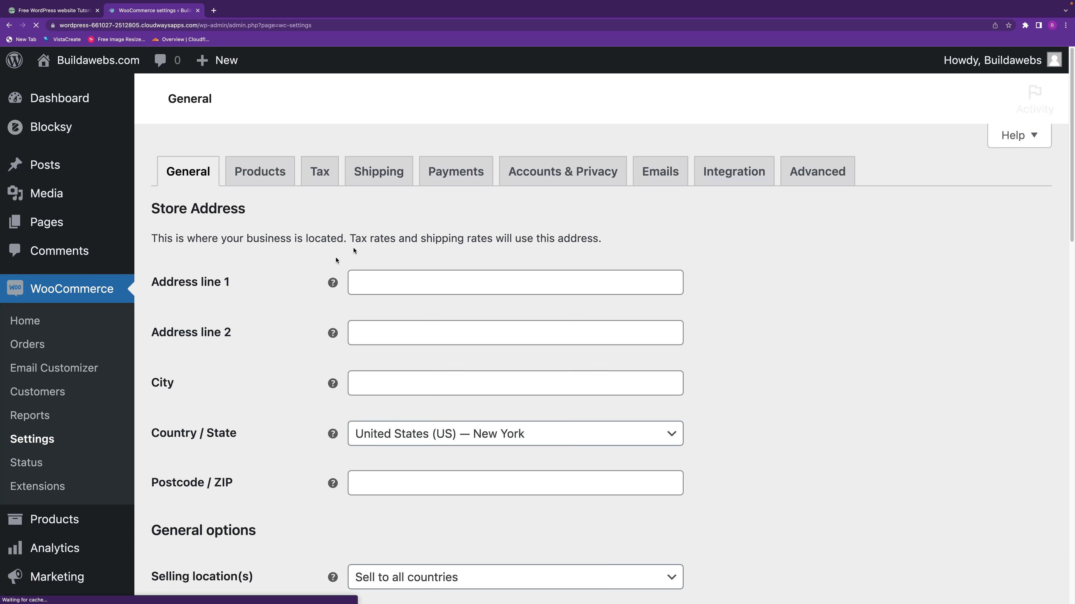
- Enable Check payments in the Payments list, next to Direct bank transfer
{"action": "left_click", "coordinate": [451, 181]}
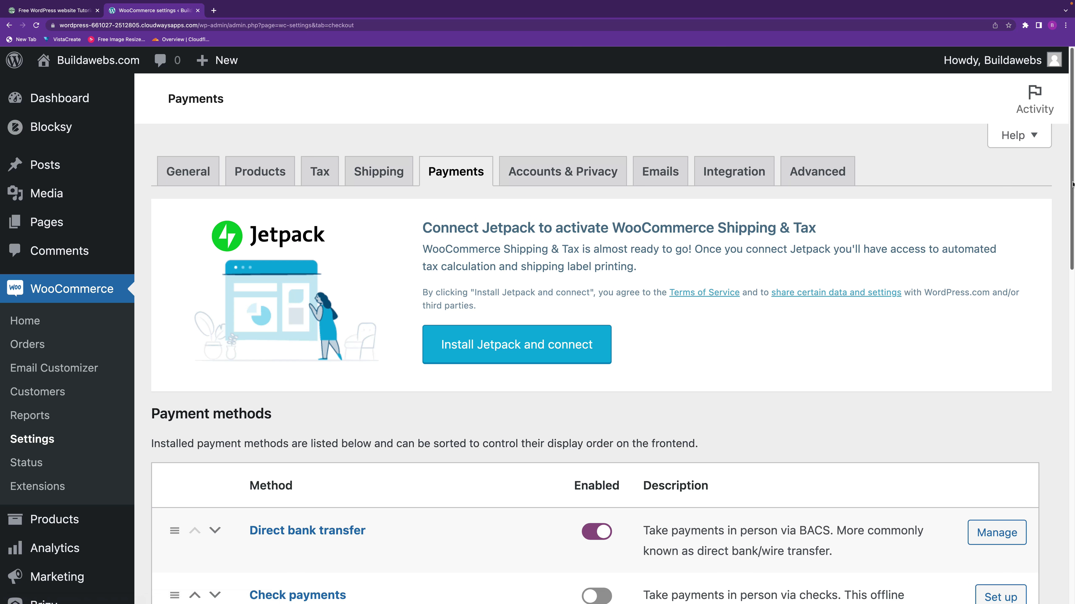
{"action": "scroll", "coordinate": [1062, 232], "scroll_direction": "down", "scroll_amount": 2}
{"action": "scroll", "coordinate": [1061, 232], "scroll_direction": "down", "scroll_amount": 6}
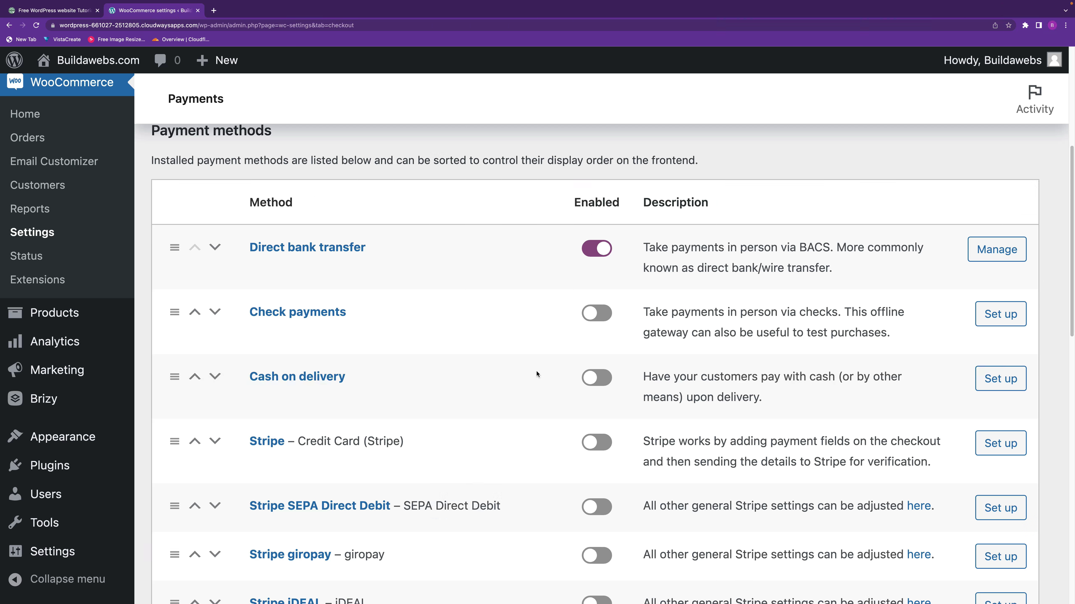
{"action": "left_click", "coordinate": [596, 313]}
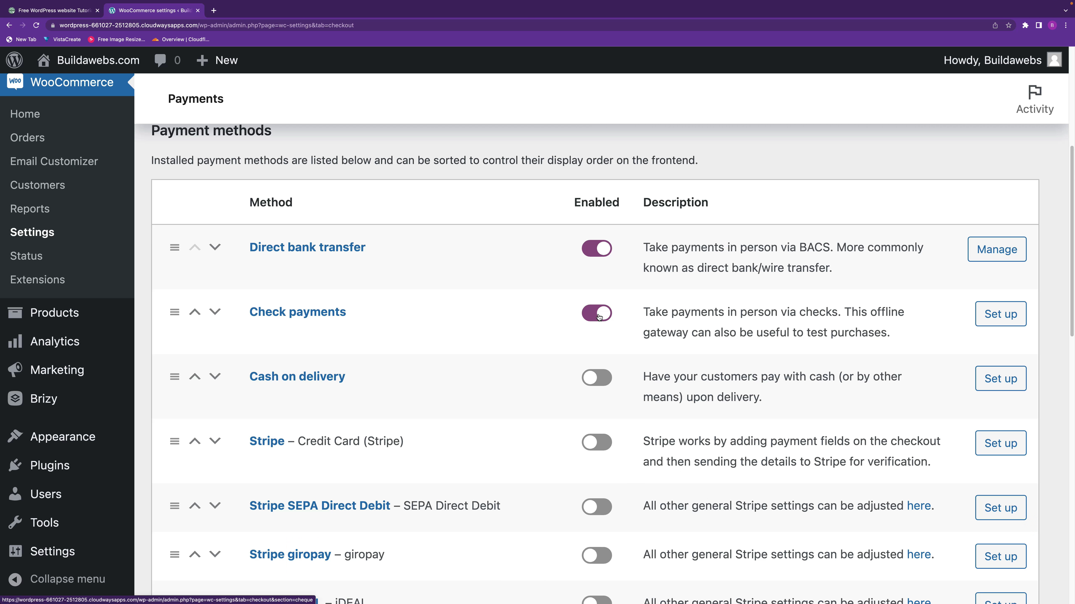
- Open the Check payments setup and untick, then re-tick Enable check payments
{"action": "left_click", "coordinate": [997, 318]}
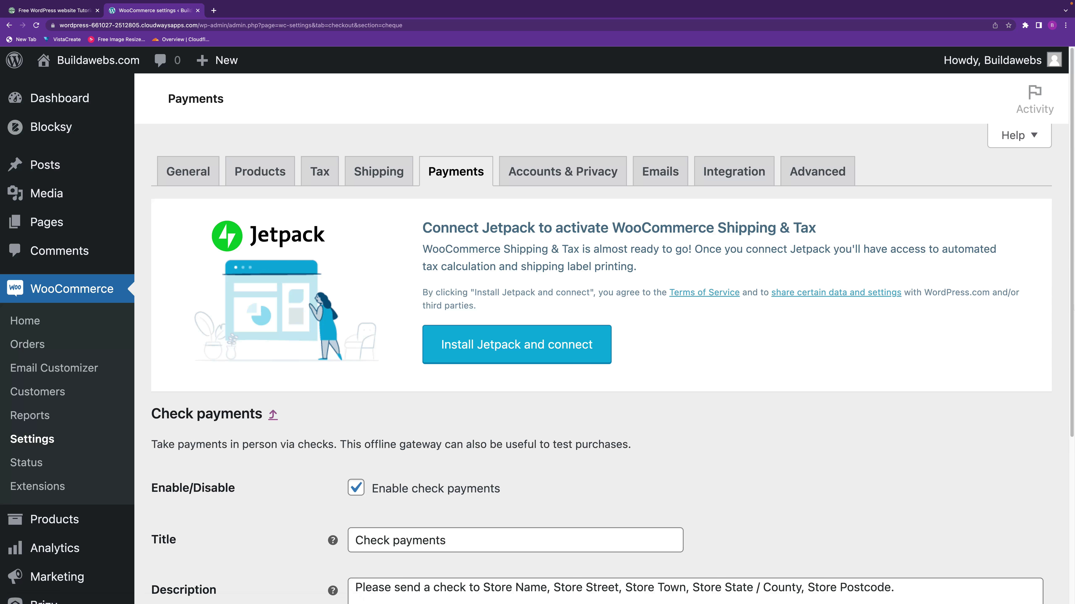
{"action": "scroll", "coordinate": [1055, 275], "scroll_direction": "down", "scroll_amount": 3}
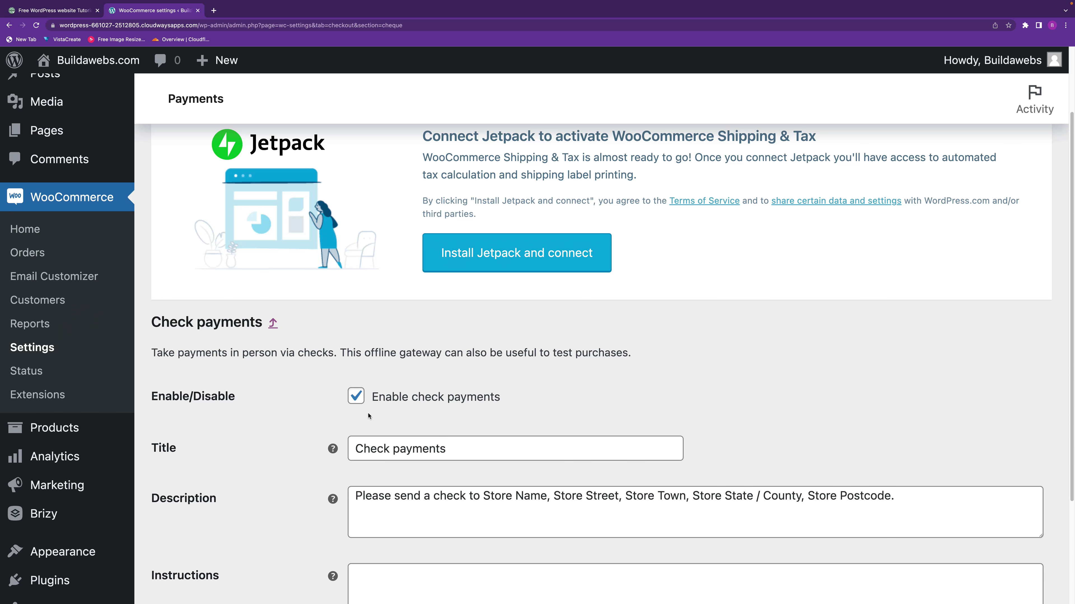
{"action": "scroll", "coordinate": [1073, 297], "scroll_direction": "down", "scroll_amount": 2}
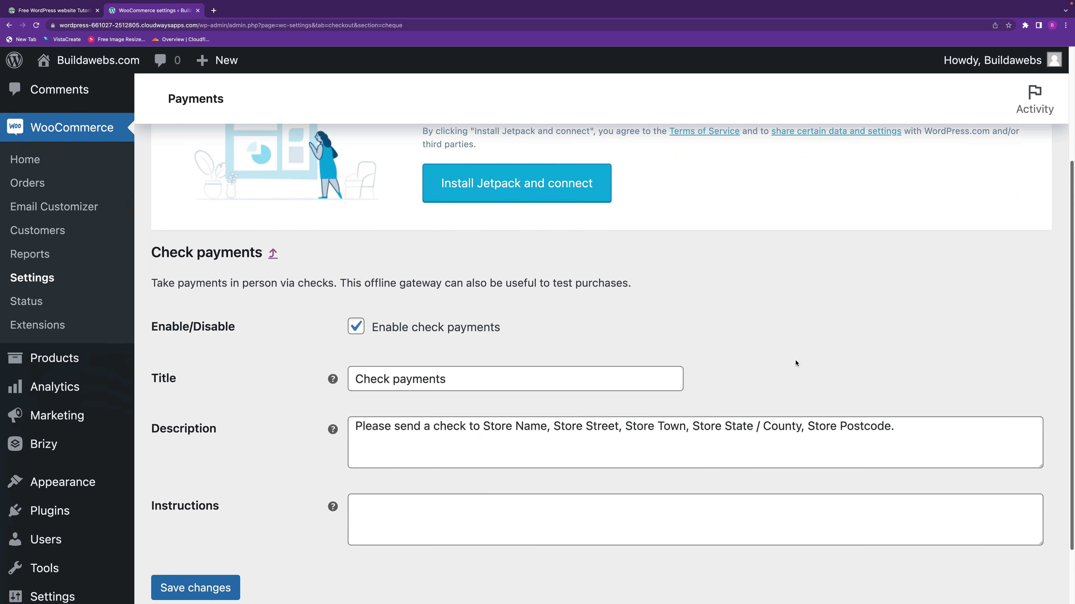
{"action": "left_click", "coordinate": [358, 314]}
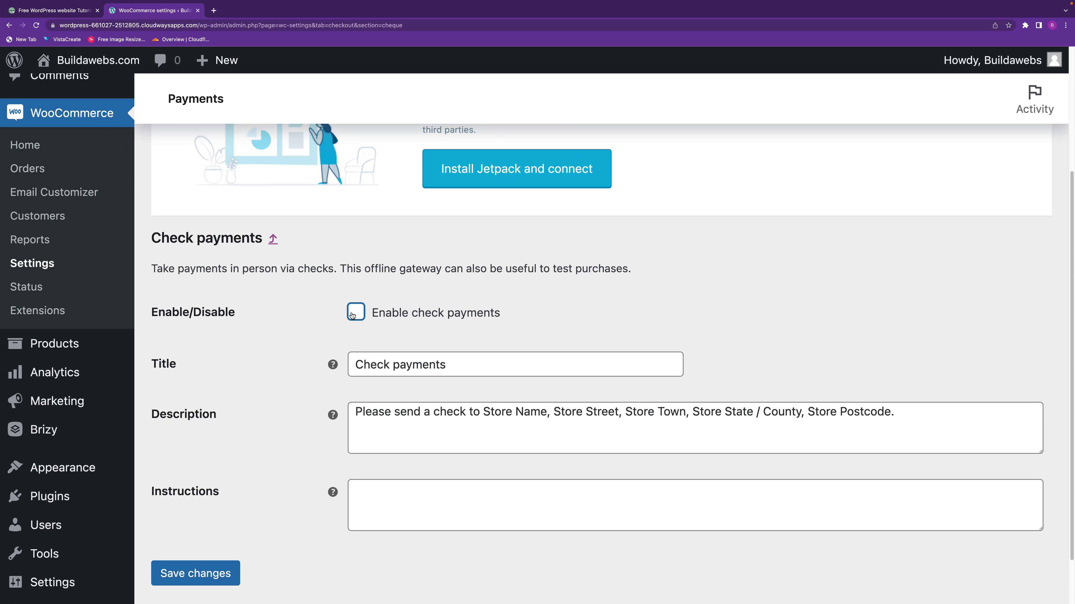
{"action": "left_click", "coordinate": [354, 313]}
{"action": "scroll", "coordinate": [1063, 360], "scroll_direction": "down", "scroll_amount": 2}
{"action": "scroll", "coordinate": [494, 318], "scroll_direction": "down", "scroll_amount": 2}
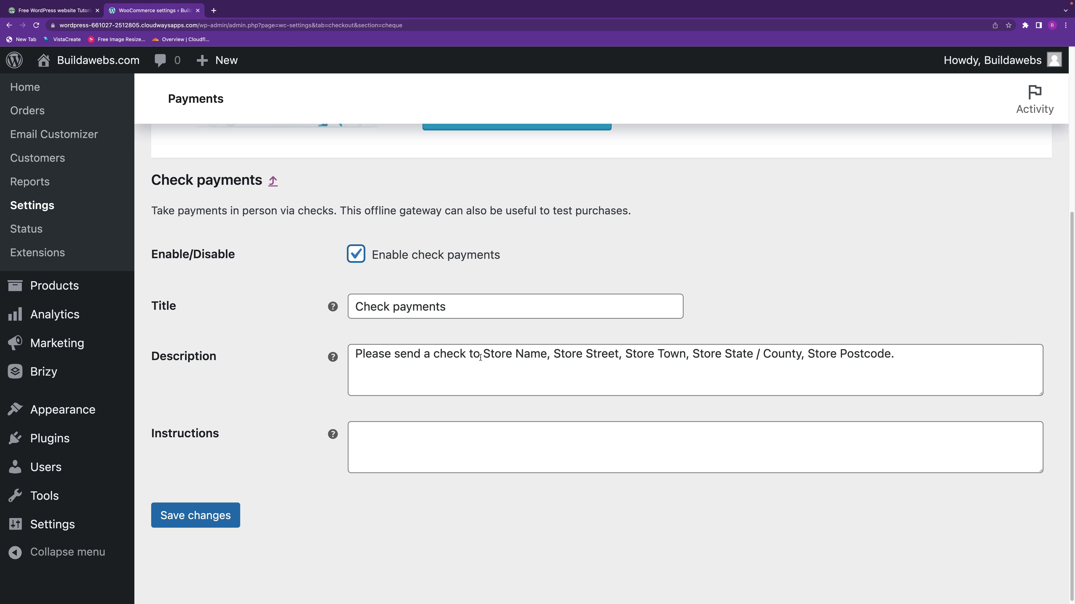
- Replace the placeholder address in the Check payments Description with the store's real address
{"action": "left_click_drag", "start_coordinate": [484, 354], "coordinate": [821, 369]}
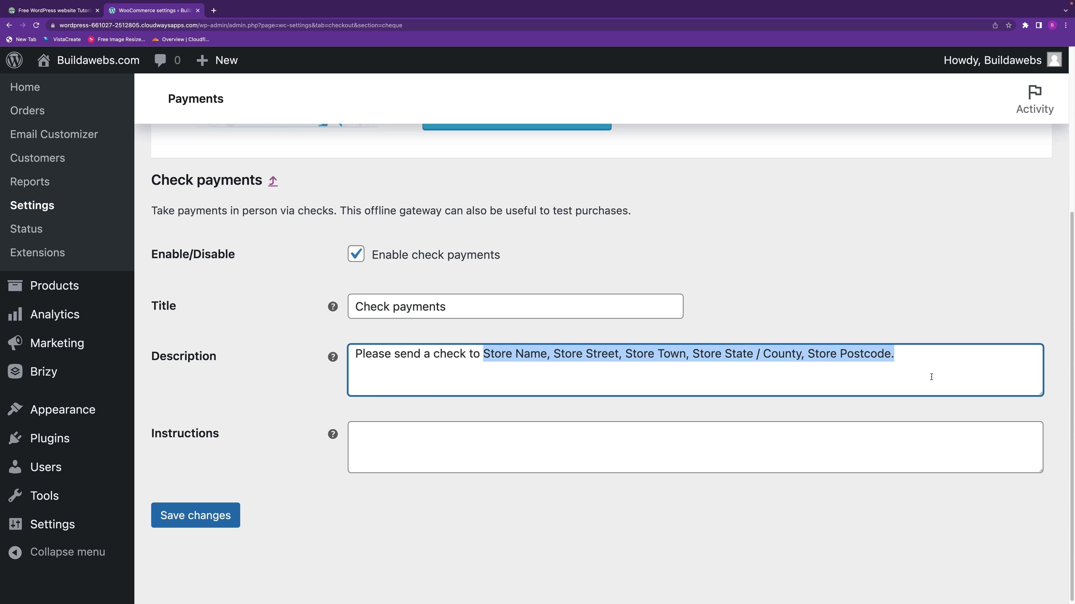
{"action": "type", "text": "Buildastore, 45 Rockefeller Plaza, New York, NY 10111, United States"}
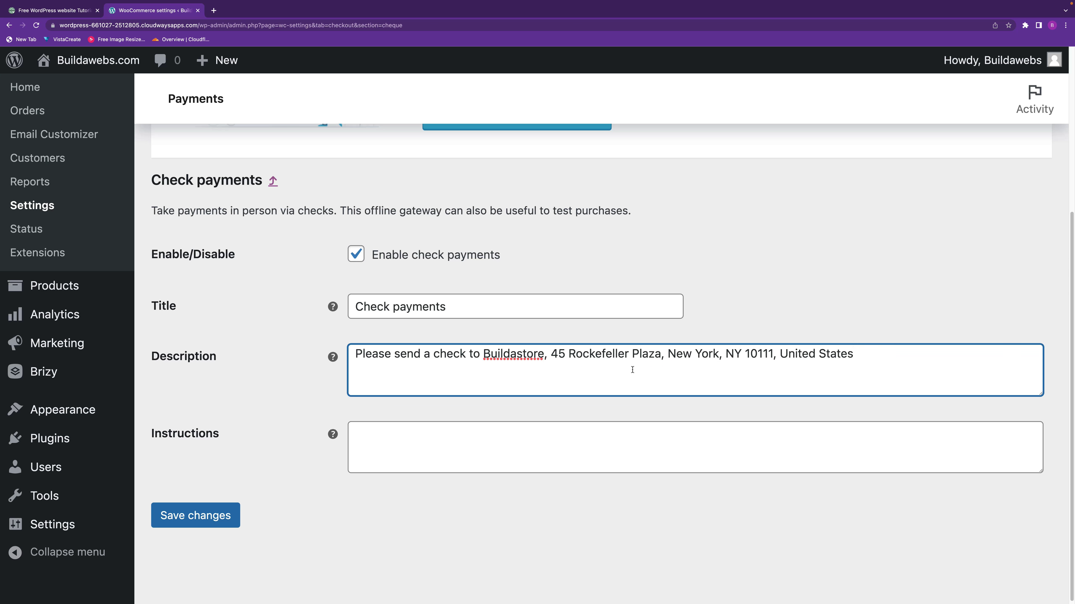
{"action": "scroll", "coordinate": [1072, 329], "scroll_direction": "down", "scroll_amount": 1}
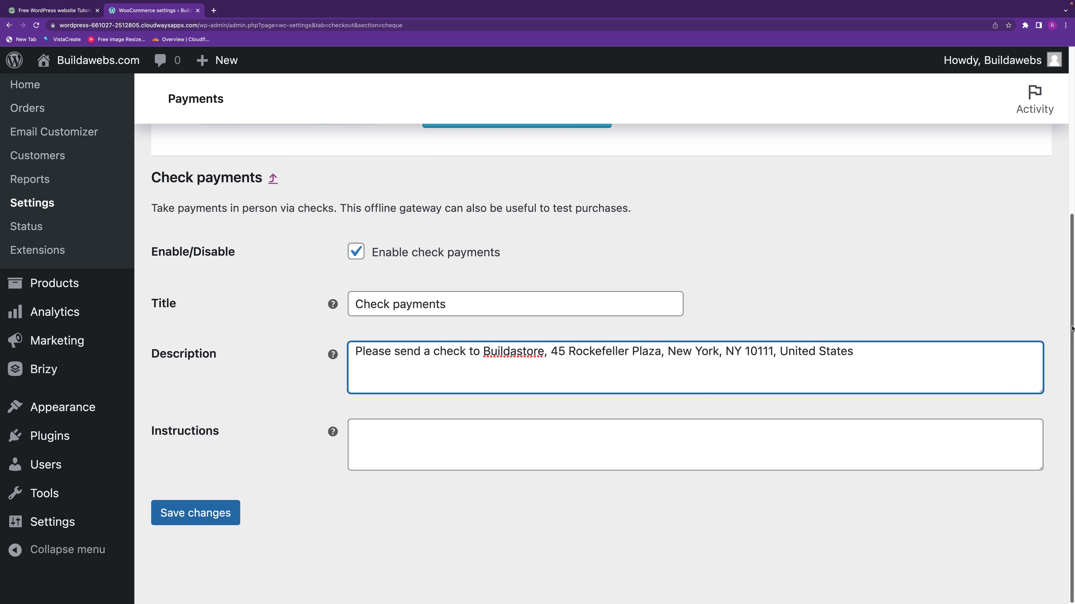
- Copy the Description text into Instructions and save the Check payments settings
{"action": "left_click", "coordinate": [356, 349]}
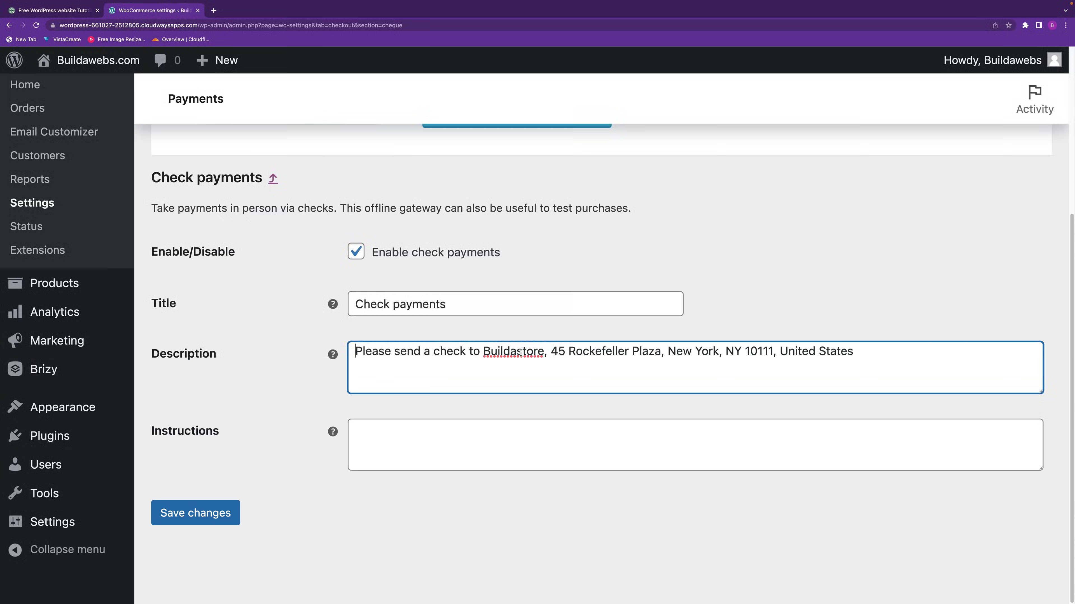
{"action": "left_click", "coordinate": [927, 368], "text": "shift"}
{"action": "key", "text": "ctrl+c"}
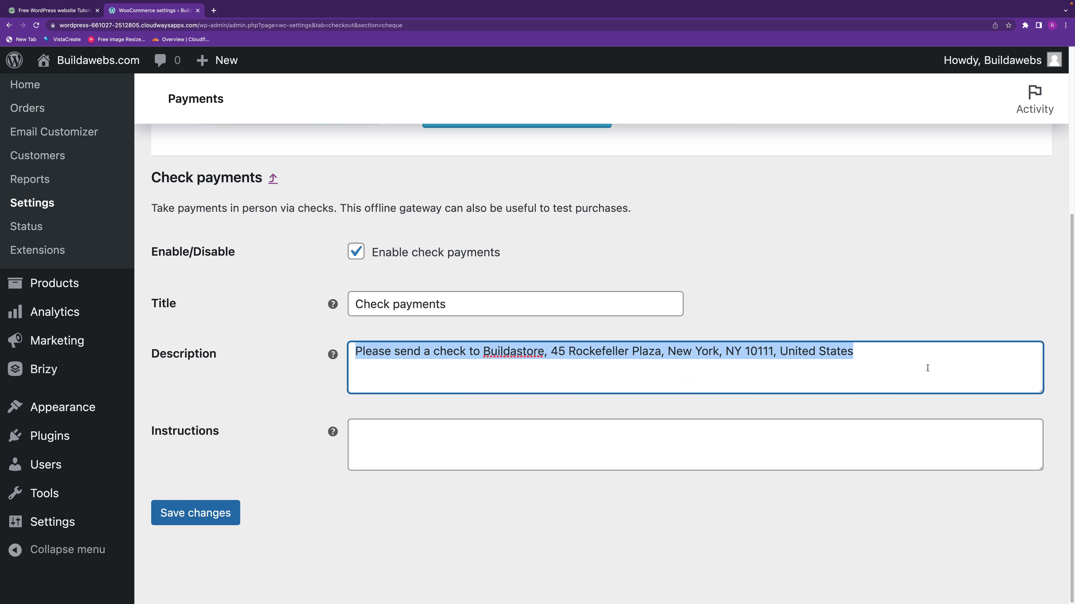
{"action": "left_click", "coordinate": [463, 444]}
{"action": "key", "text": "ctrl+v"}
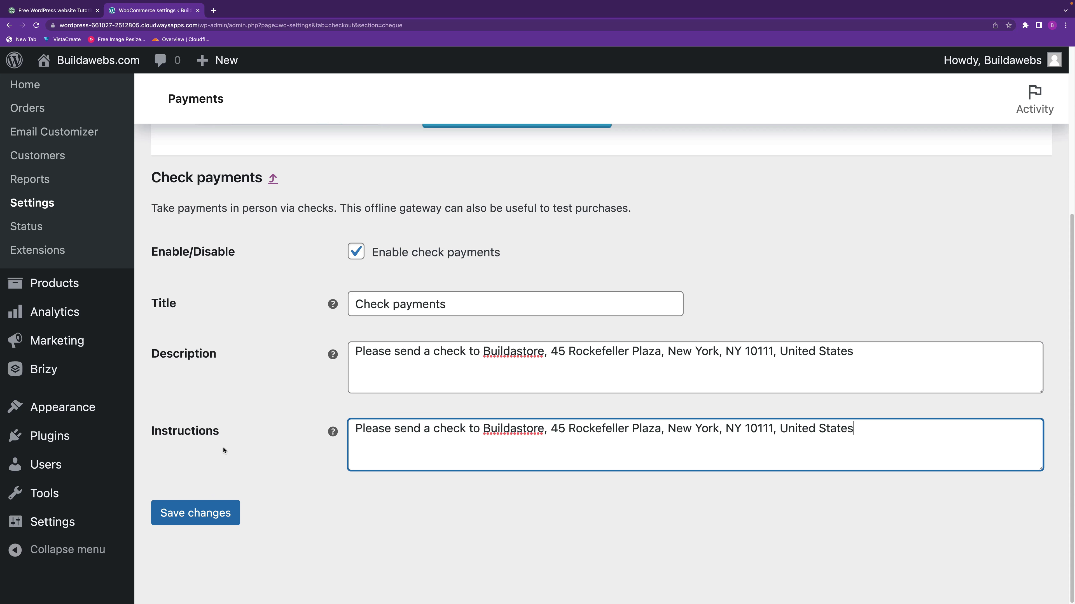
{"action": "left_click", "coordinate": [207, 519]}
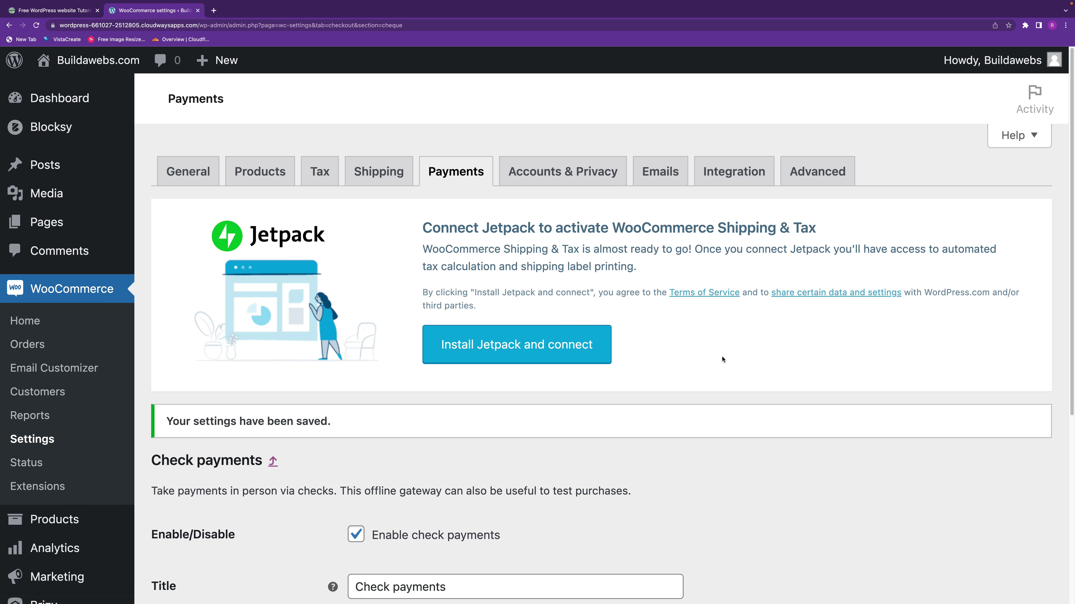
{"action": "scroll", "coordinate": [1071, 354], "scroll_direction": "down", "scroll_amount": 5}
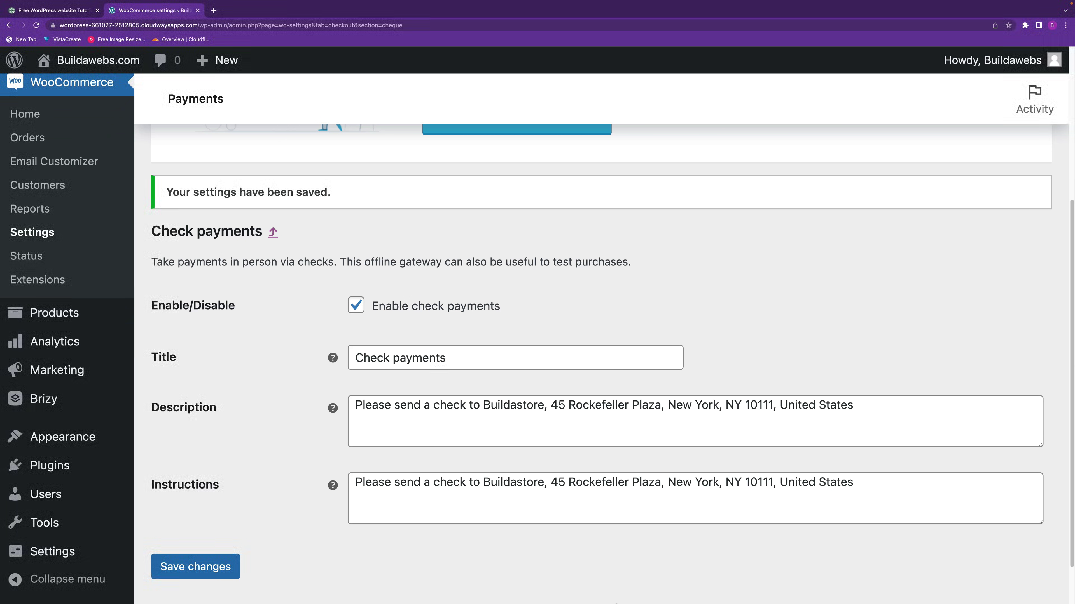
- Add the $40.00 Elegant chair to the cart from the homi Shop page
{"action": "left_click", "coordinate": [496, 584]}
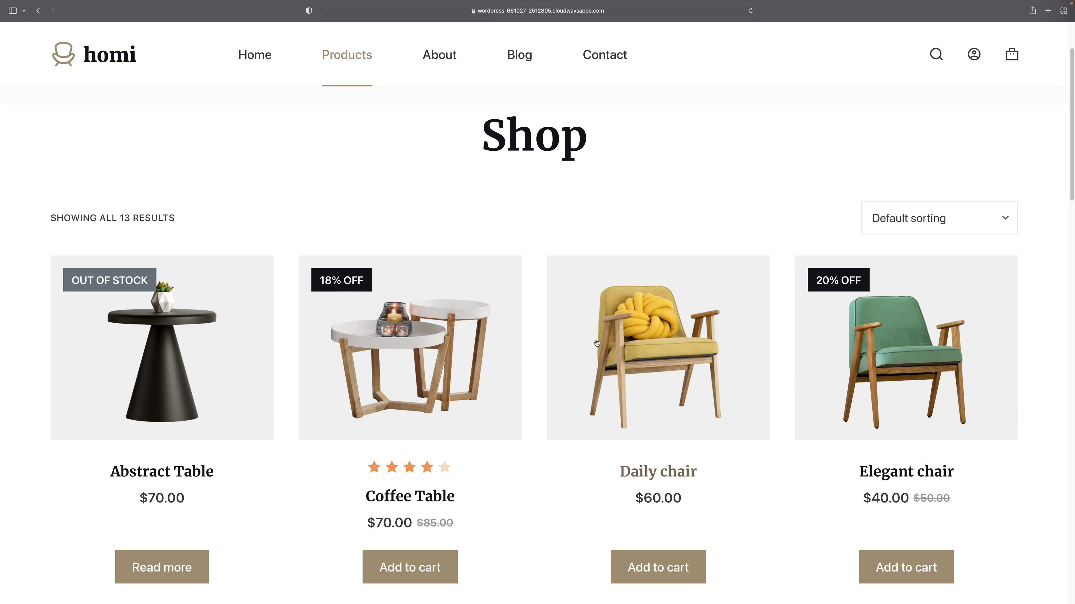
{"action": "left_click", "coordinate": [909, 573]}
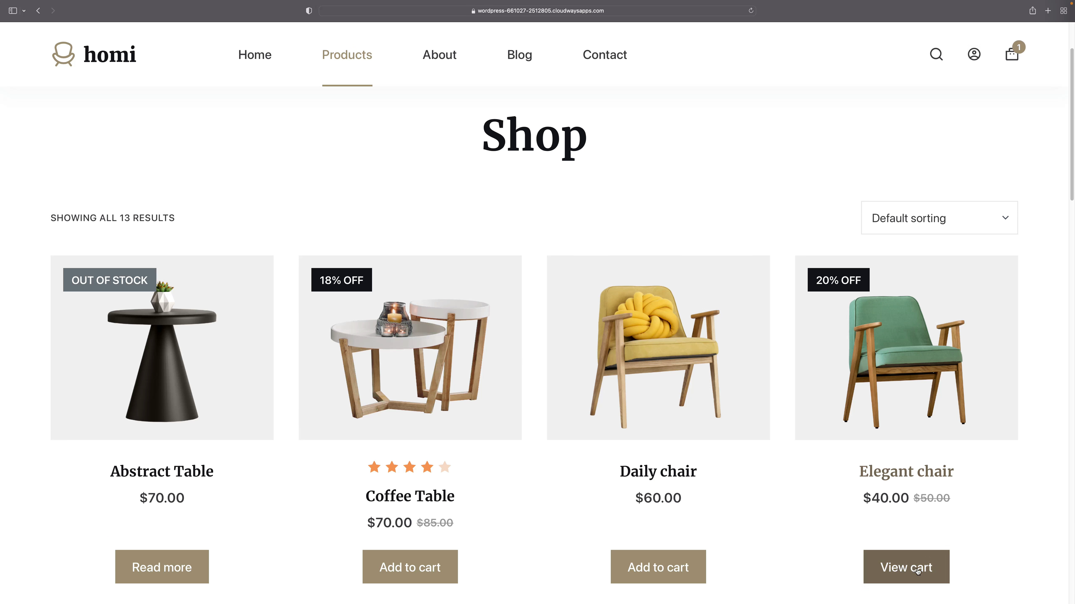
{"action": "left_click", "coordinate": [906, 571]}
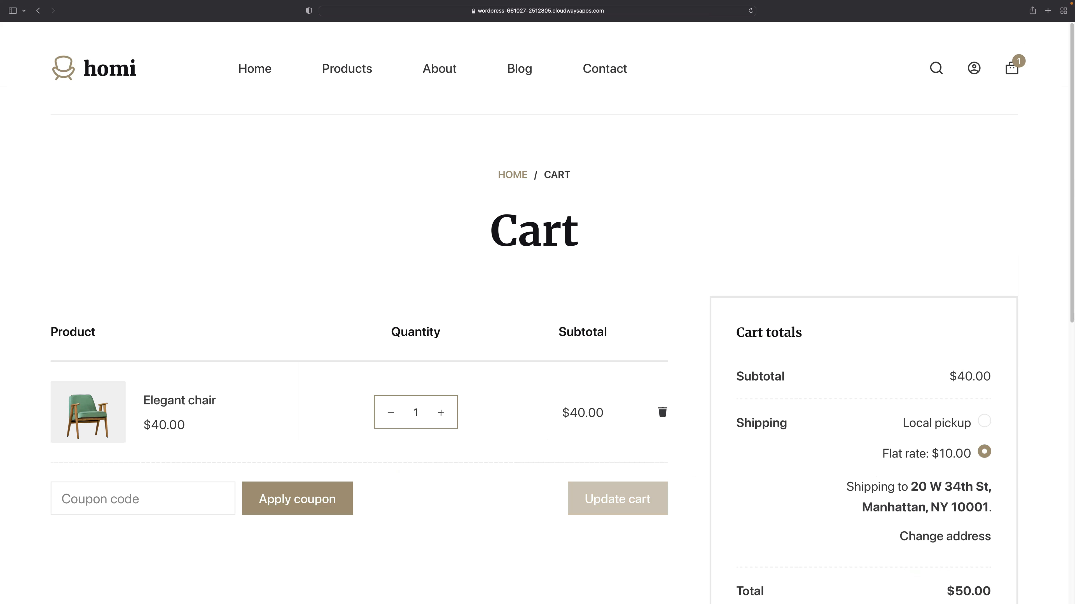
{"action": "scroll", "coordinate": [1055, 407], "scroll_direction": "down", "scroll_amount": 5}
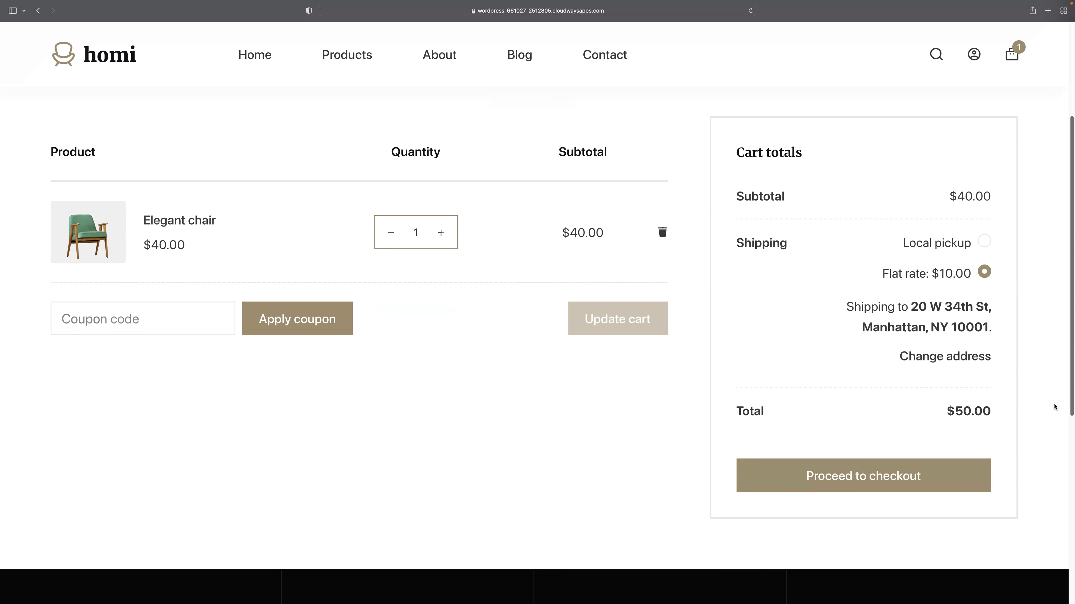
- Check out and place the $50.00 Elegant chair order using Check payments
{"action": "left_click", "coordinate": [887, 481]}
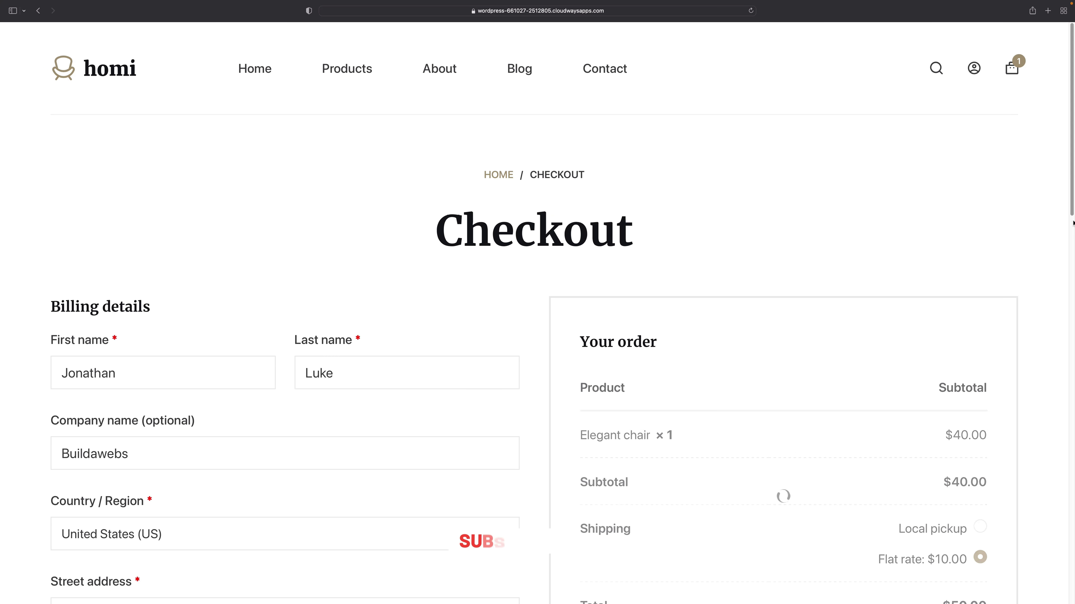
{"action": "scroll", "coordinate": [1066, 220], "scroll_direction": "down", "scroll_amount": 3}
{"action": "scroll", "coordinate": [1066, 221], "scroll_direction": "down", "scroll_amount": 2}
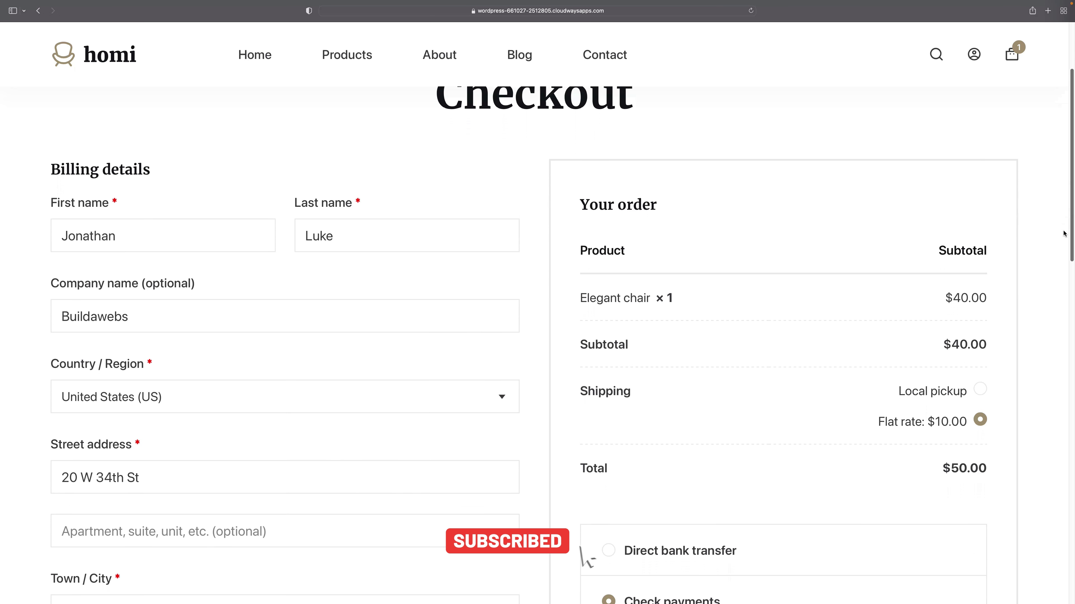
{"action": "scroll", "coordinate": [1064, 243], "scroll_direction": "down", "scroll_amount": 8}
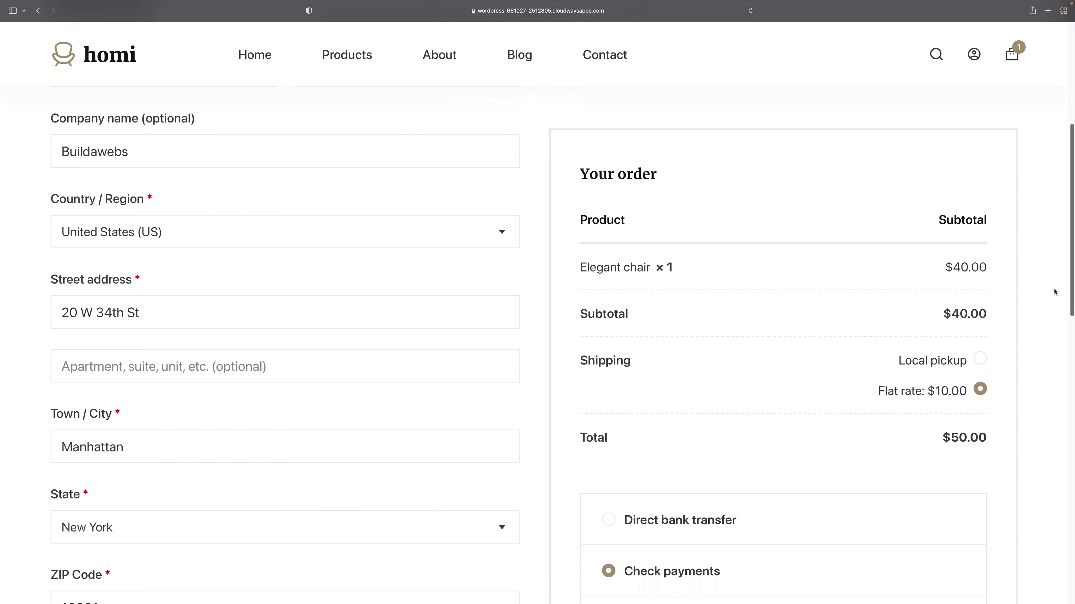
{"action": "scroll", "coordinate": [1045, 362], "scroll_direction": "down", "scroll_amount": 2}
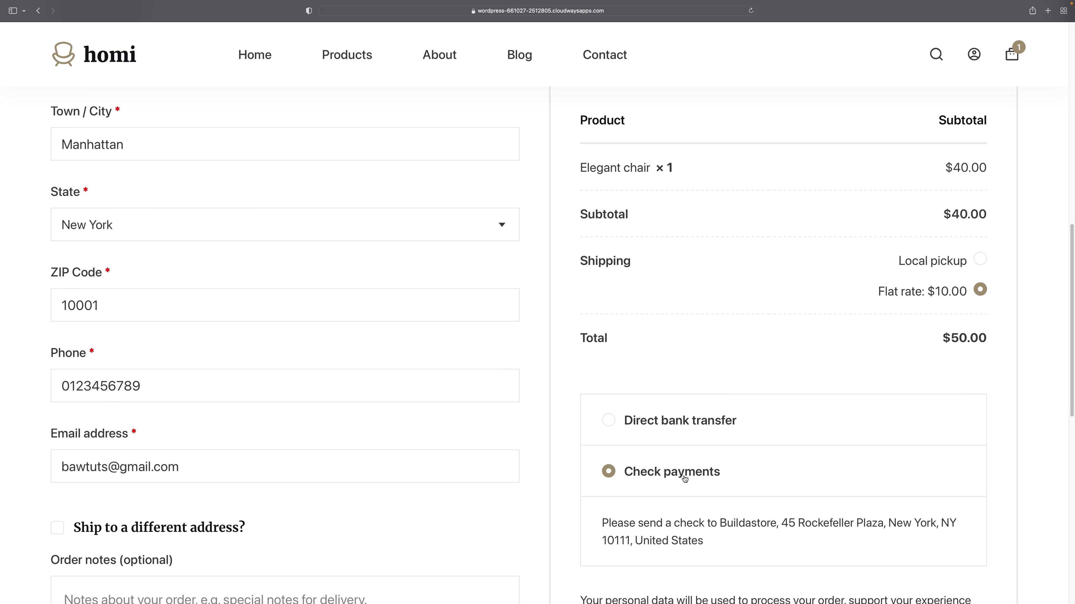
{"action": "scroll", "coordinate": [722, 458], "scroll_direction": "down", "scroll_amount": 2}
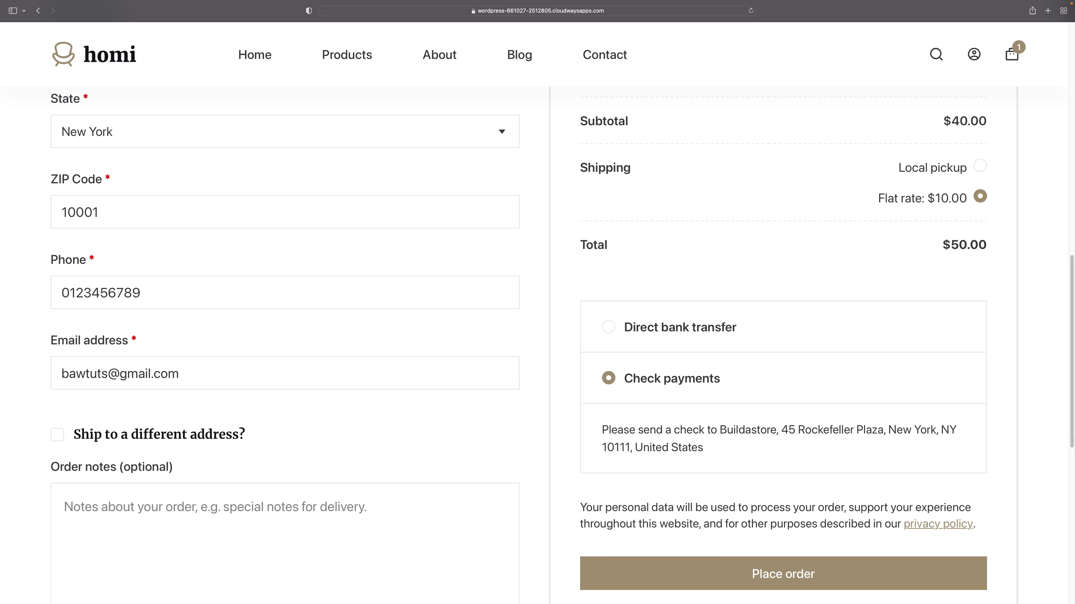
{"action": "scroll", "coordinate": [1073, 413], "scroll_direction": "down", "scroll_amount": 2}
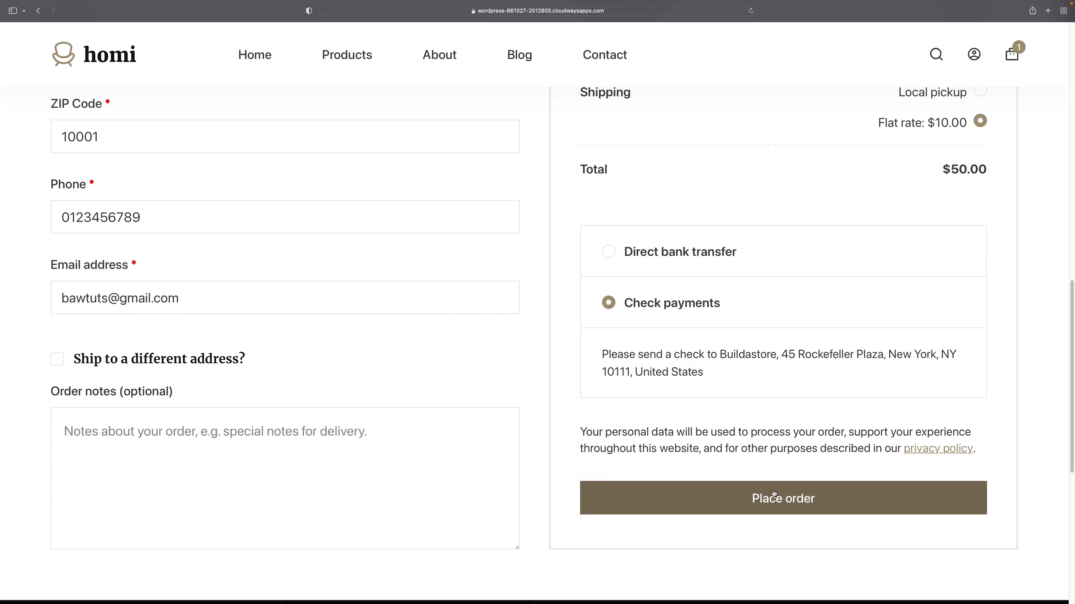
{"action": "left_click", "coordinate": [794, 502]}
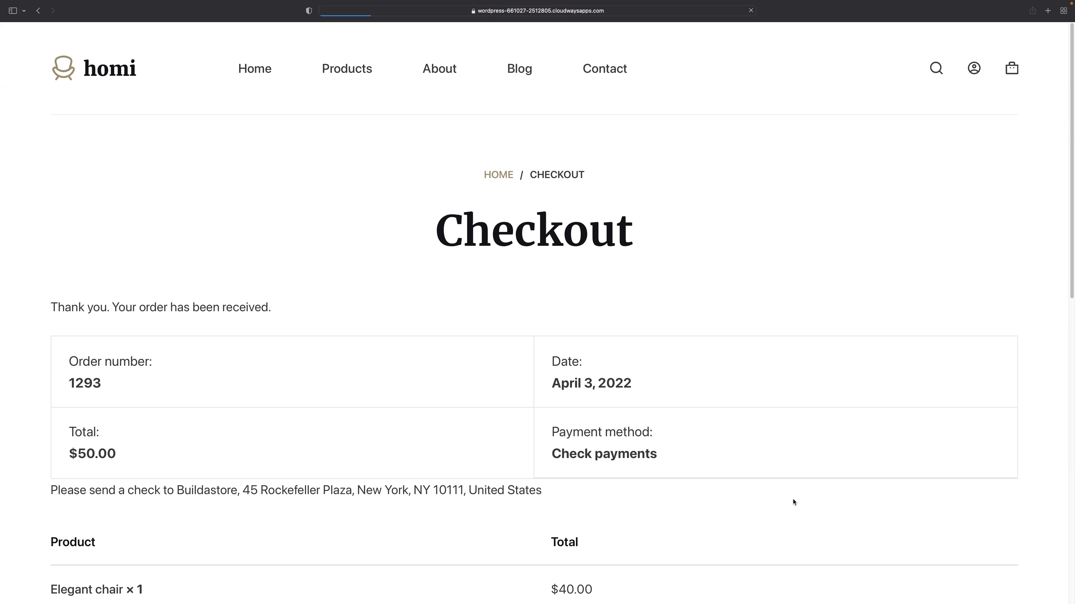
{"action": "scroll", "coordinate": [1058, 262], "scroll_direction": "down", "scroll_amount": 3}
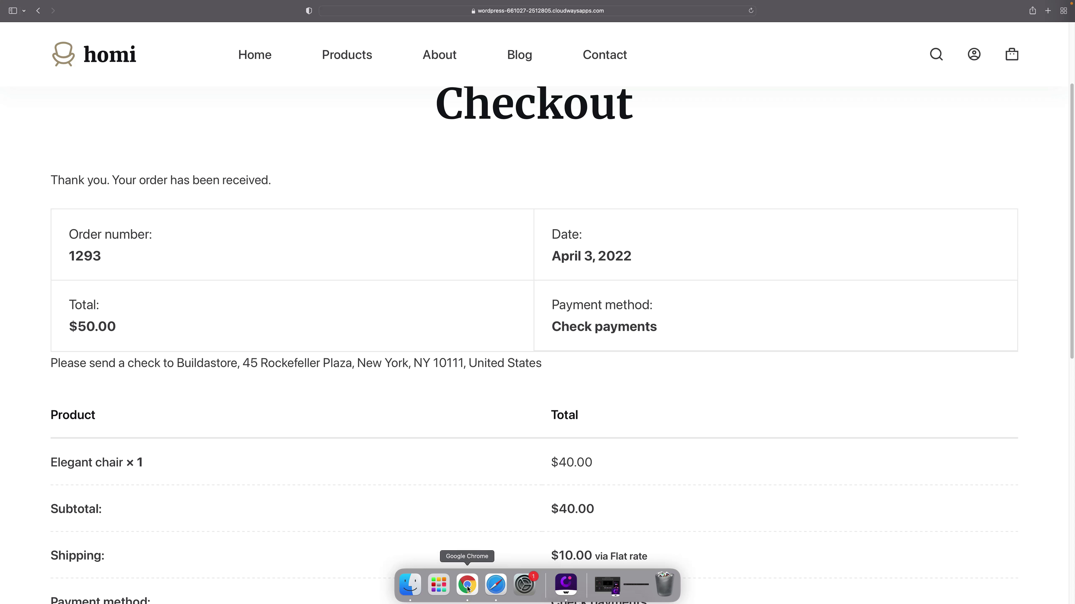
- Return to the store admin in Chrome and open the WooCommerce Orders list
{"action": "left_click", "coordinate": [468, 589]}
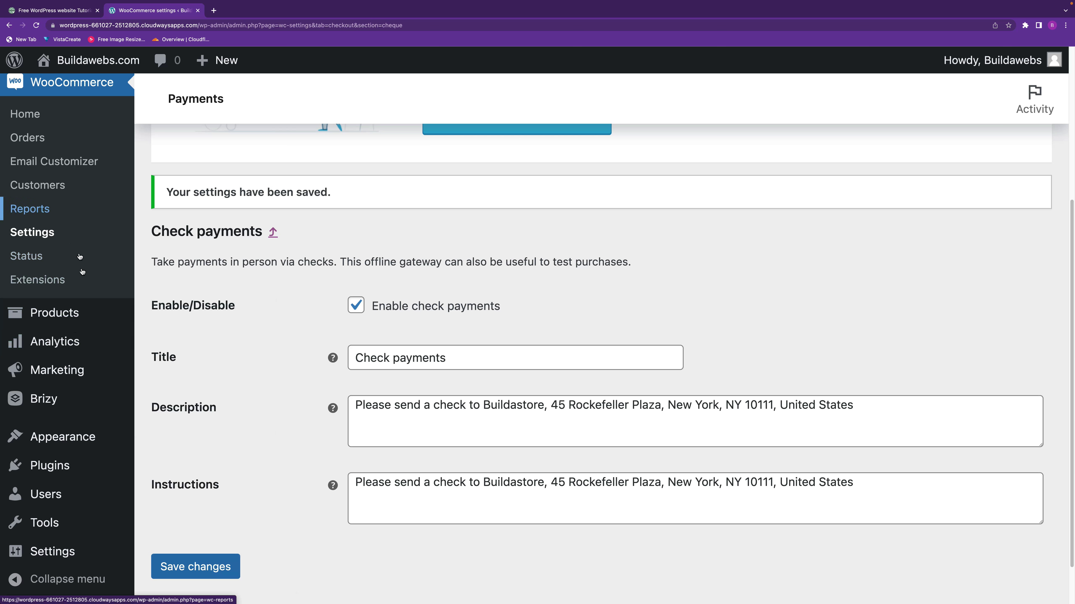
{"action": "scroll", "coordinate": [80, 313], "scroll_direction": "up", "scroll_amount": 4}
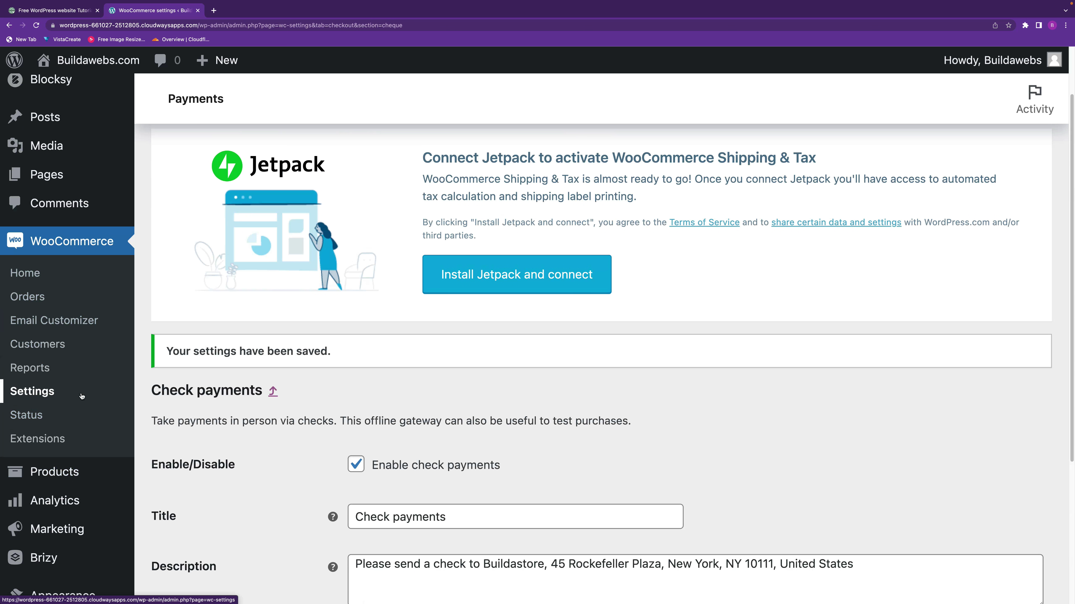
{"action": "left_click", "coordinate": [37, 298]}
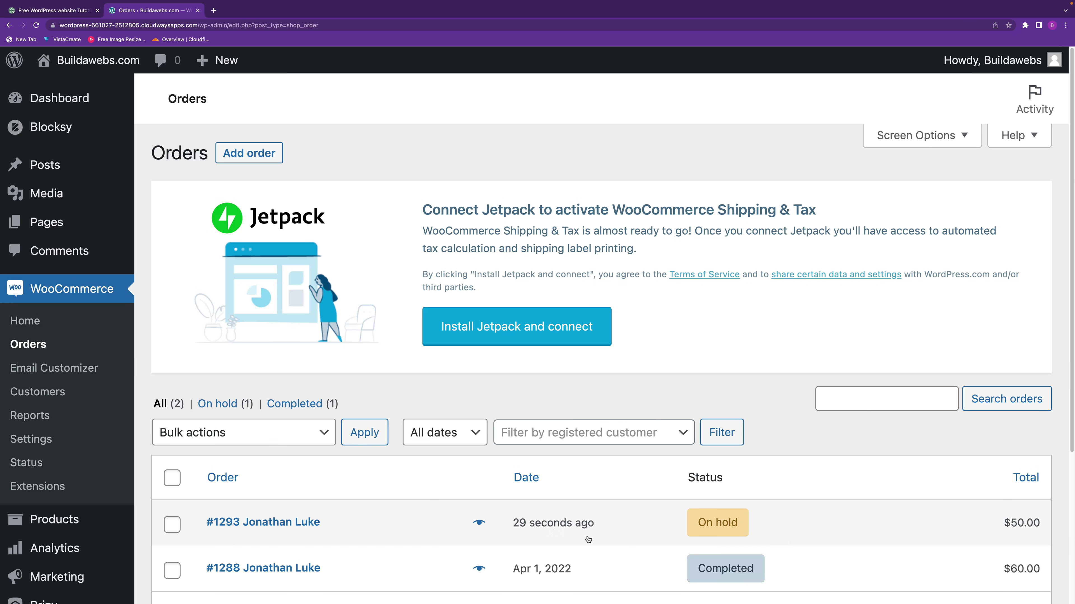
- Change the new $50.00 on-hold order's status to Completed and update it
{"action": "left_click", "coordinate": [295, 523]}
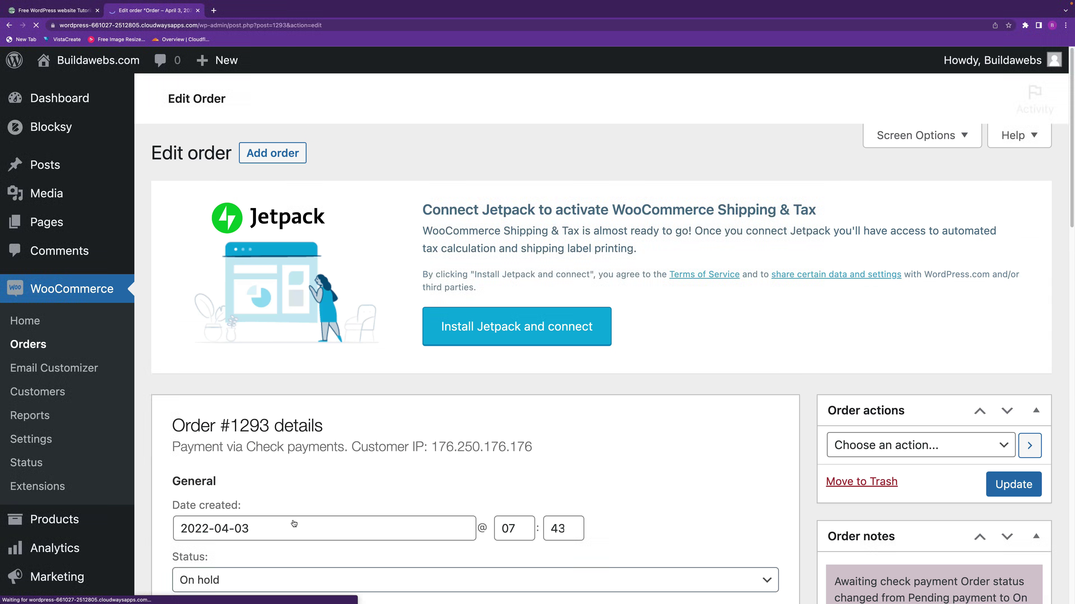
{"action": "scroll", "coordinate": [440, 449], "scroll_direction": "down", "scroll_amount": 6}
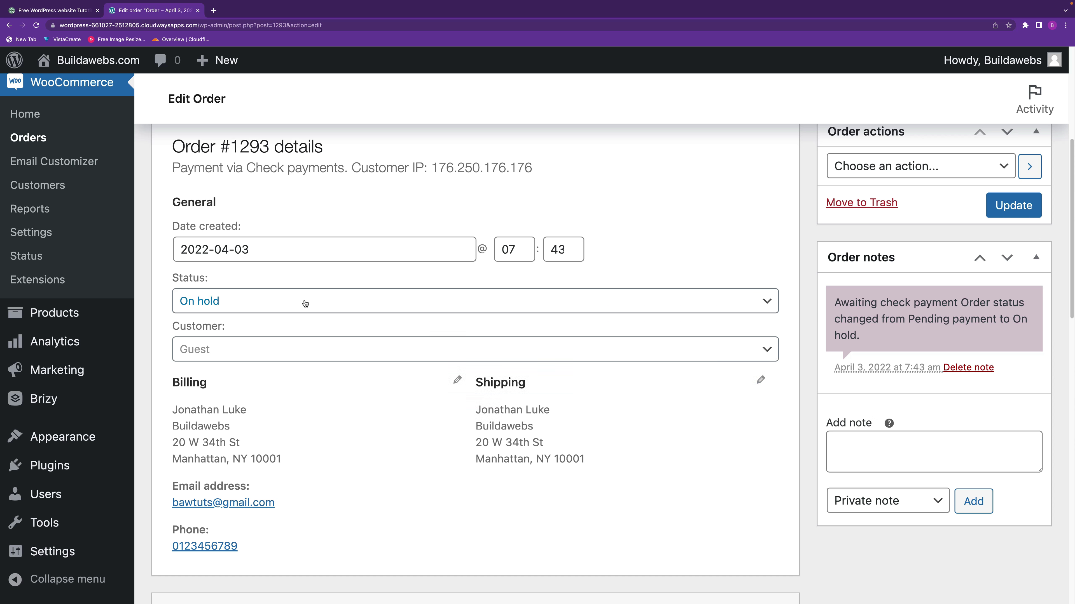
{"action": "left_click", "coordinate": [305, 303]}
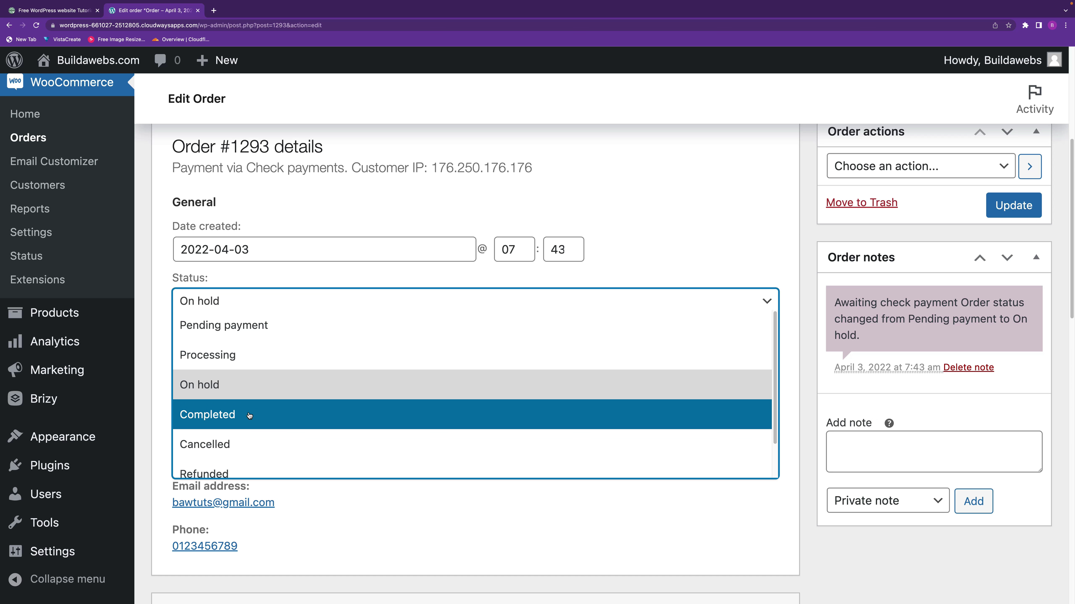
{"action": "left_click", "coordinate": [250, 415]}
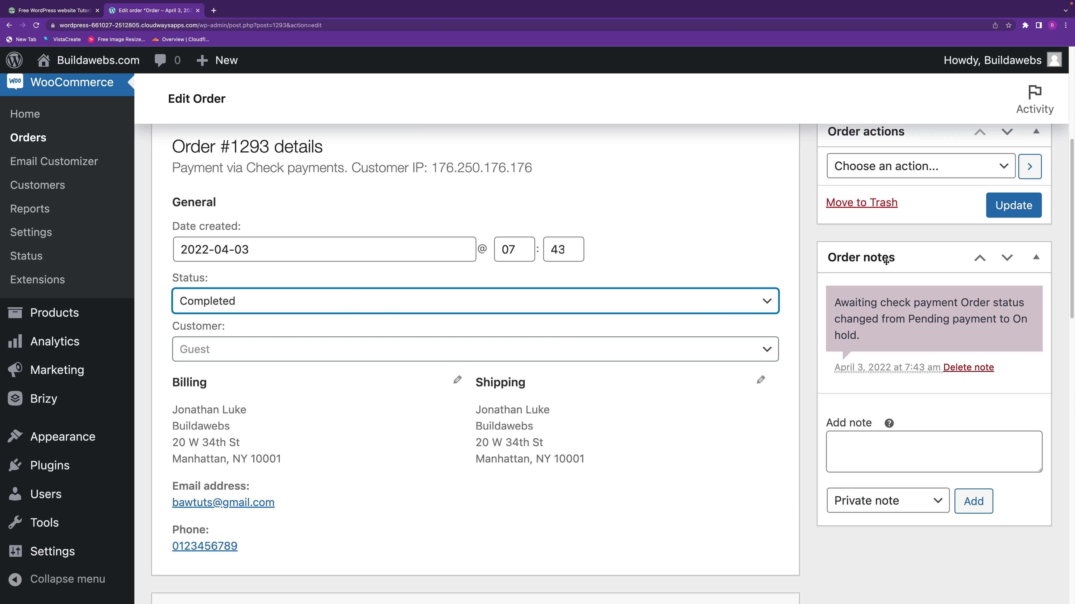
{"action": "left_click", "coordinate": [1019, 207]}
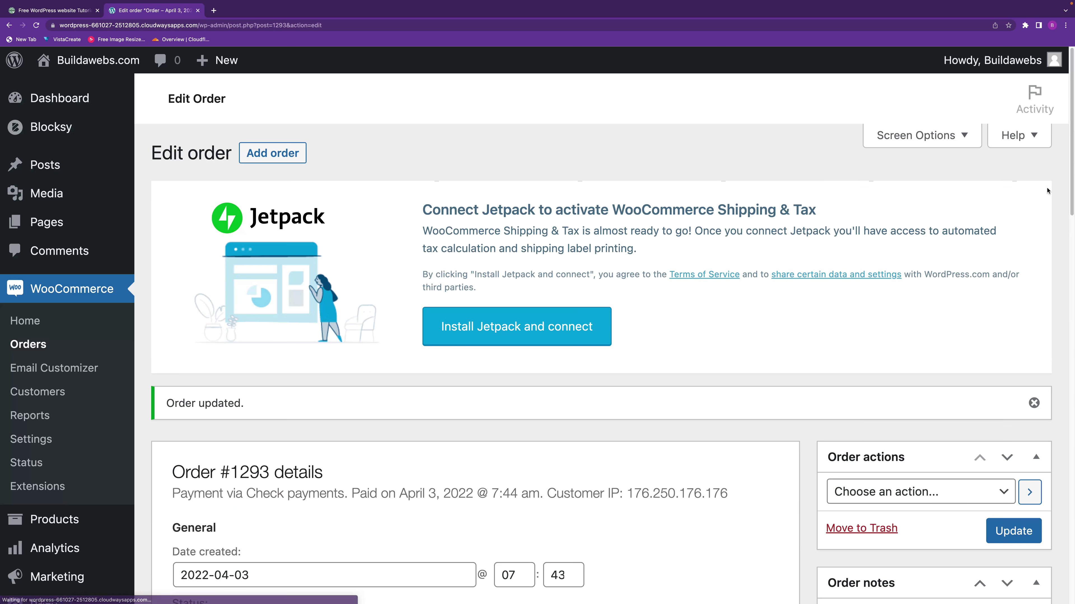
{"action": "scroll", "coordinate": [1067, 222], "scroll_direction": "down", "scroll_amount": 3}
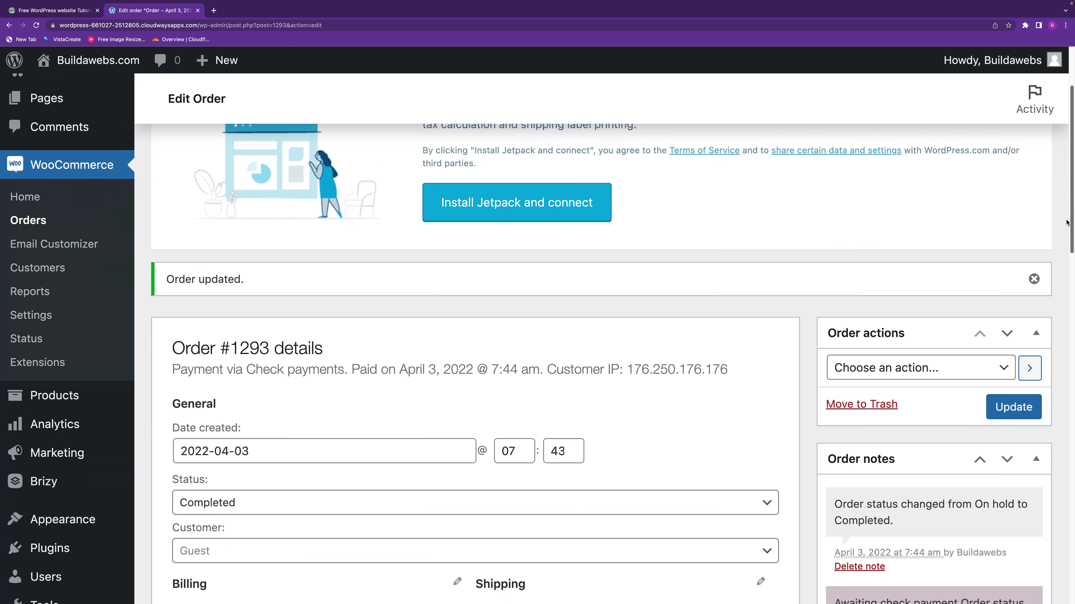
{"action": "scroll", "coordinate": [1066, 222], "scroll_direction": "up", "scroll_amount": 5}
- Switch back to the Buildawebs homepage tab
{"action": "left_click", "coordinate": [60, 12]}
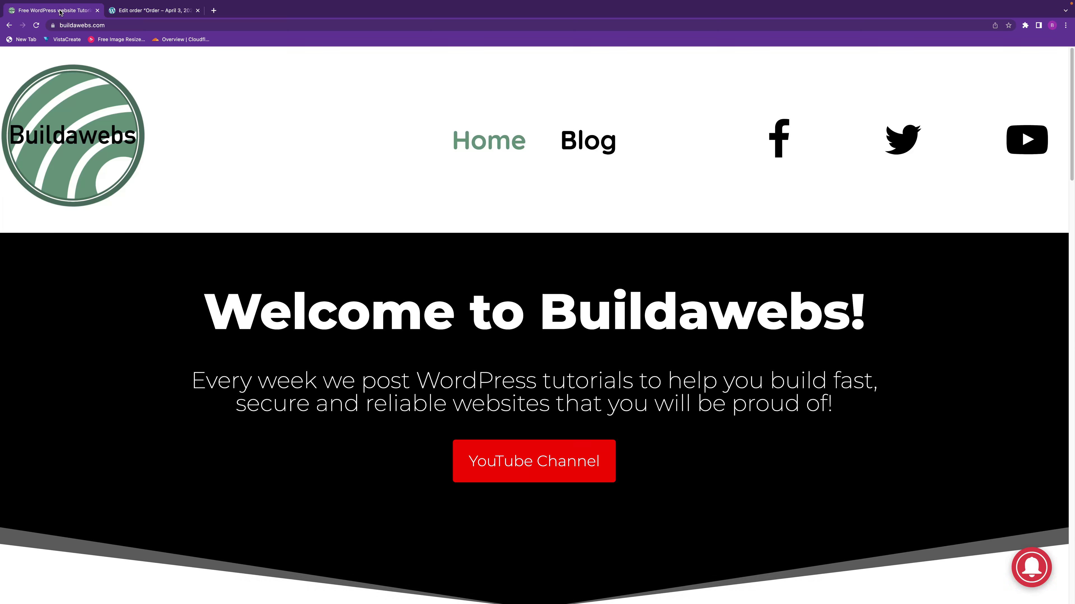